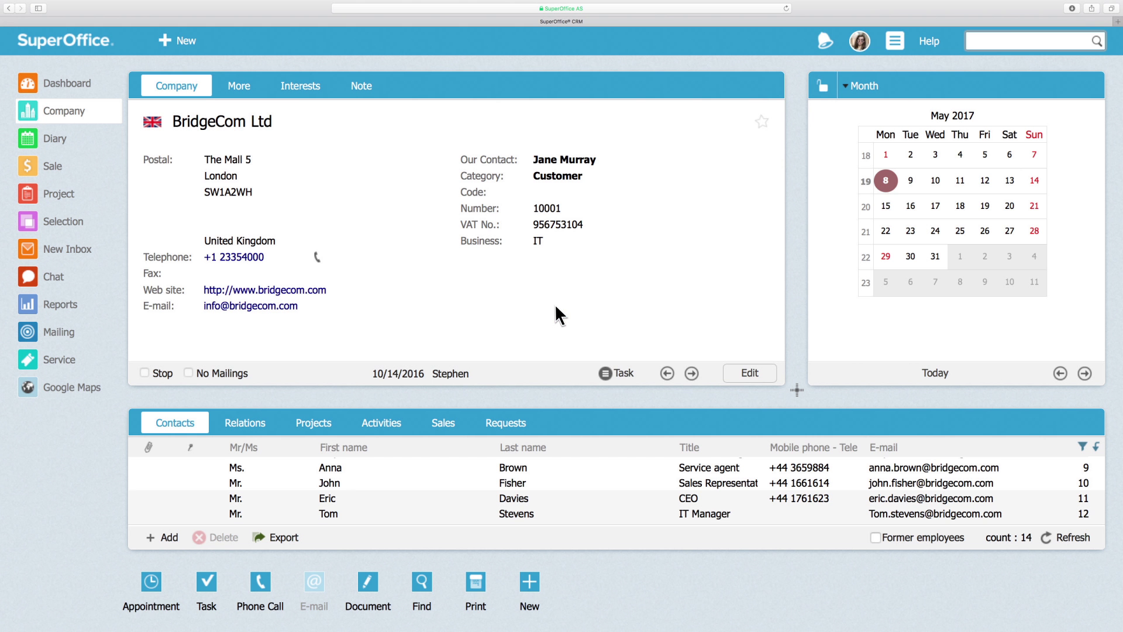
Open the main application menu from the top-right hamburger icon.
click(894, 42)
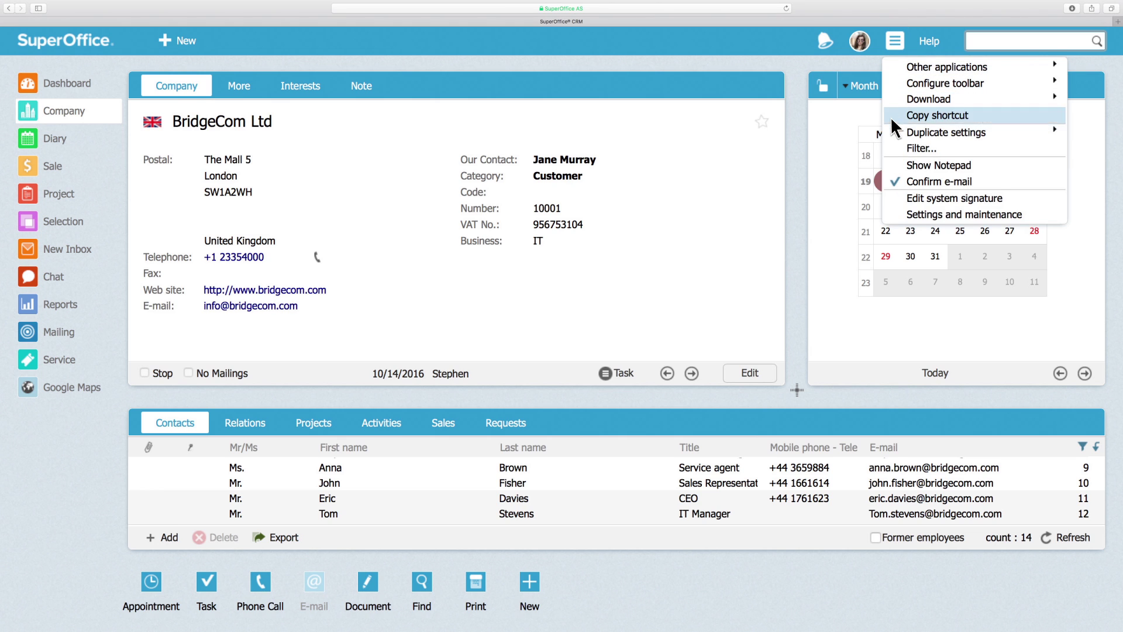
Go to Settings and maintenance and open the Chat channel settings.
click(894, 215)
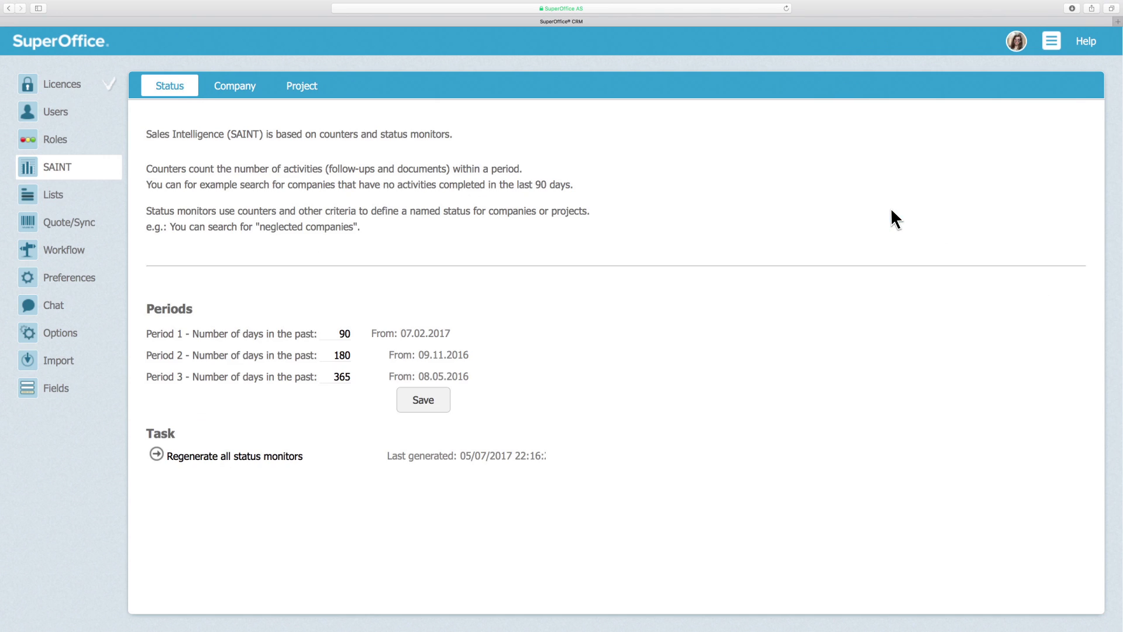
click(30, 297)
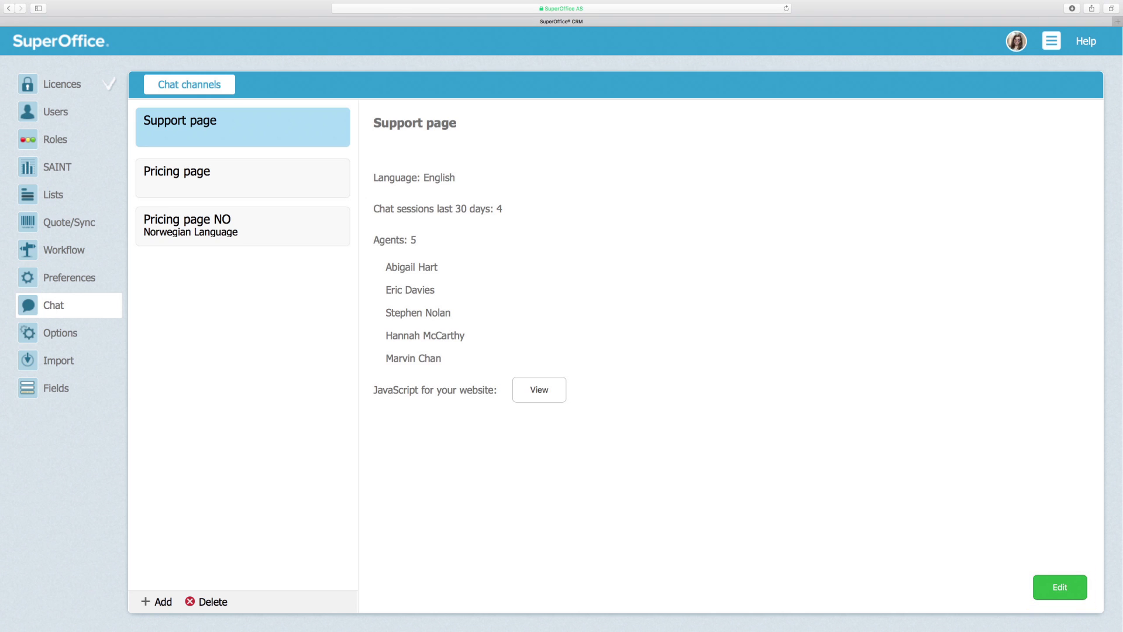
Add a chat channel named Product page in English, with a badge header and product-questions description.
click(155, 604)
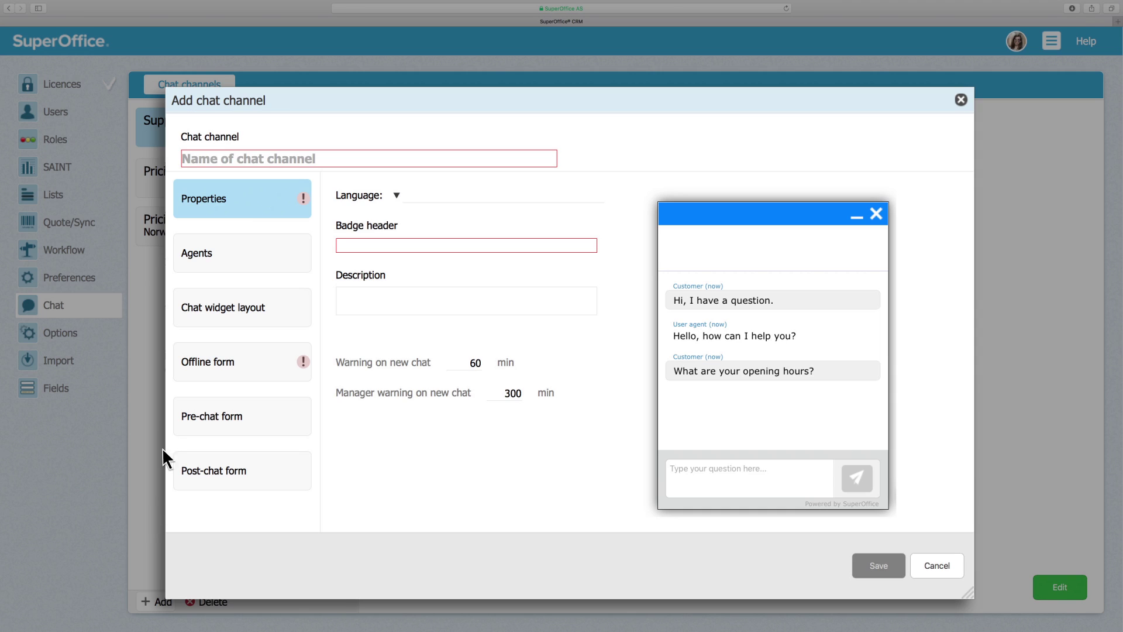
text(Product page)
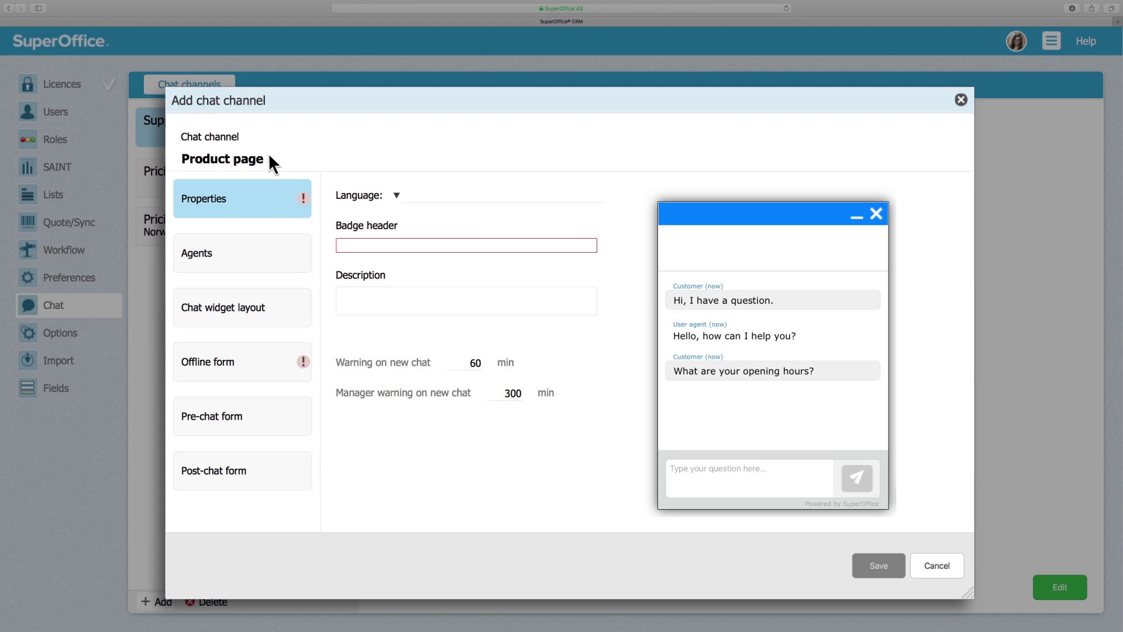
click(396, 196)
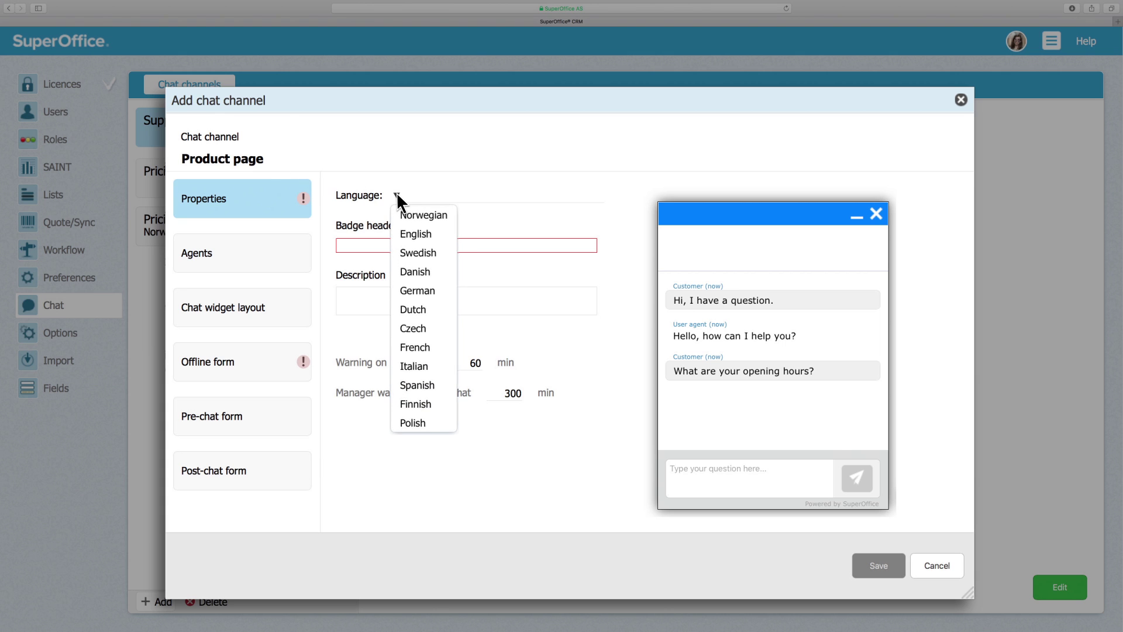
click(406, 236)
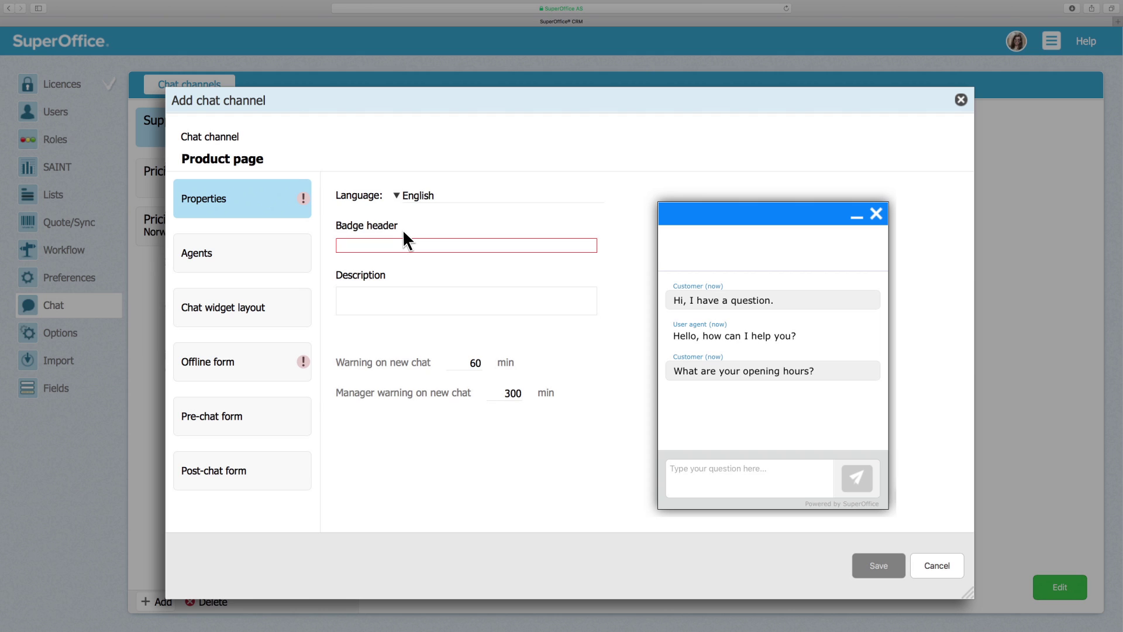
text(Click here to)
text( chat with us)
key(Tab)
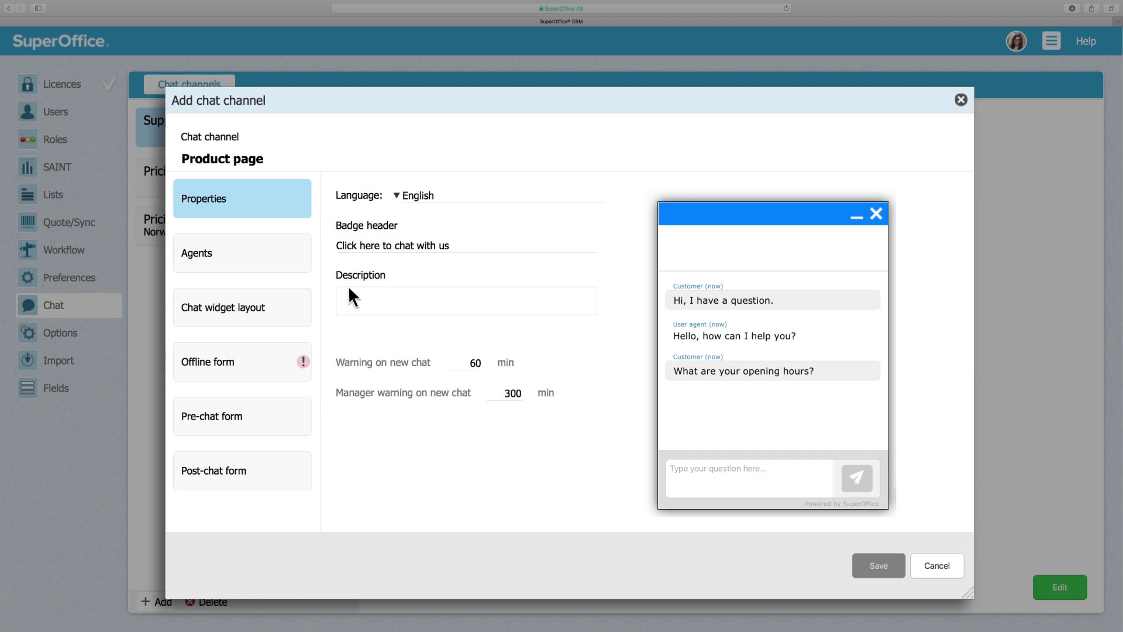
text(questions related to product)
click(231, 252)
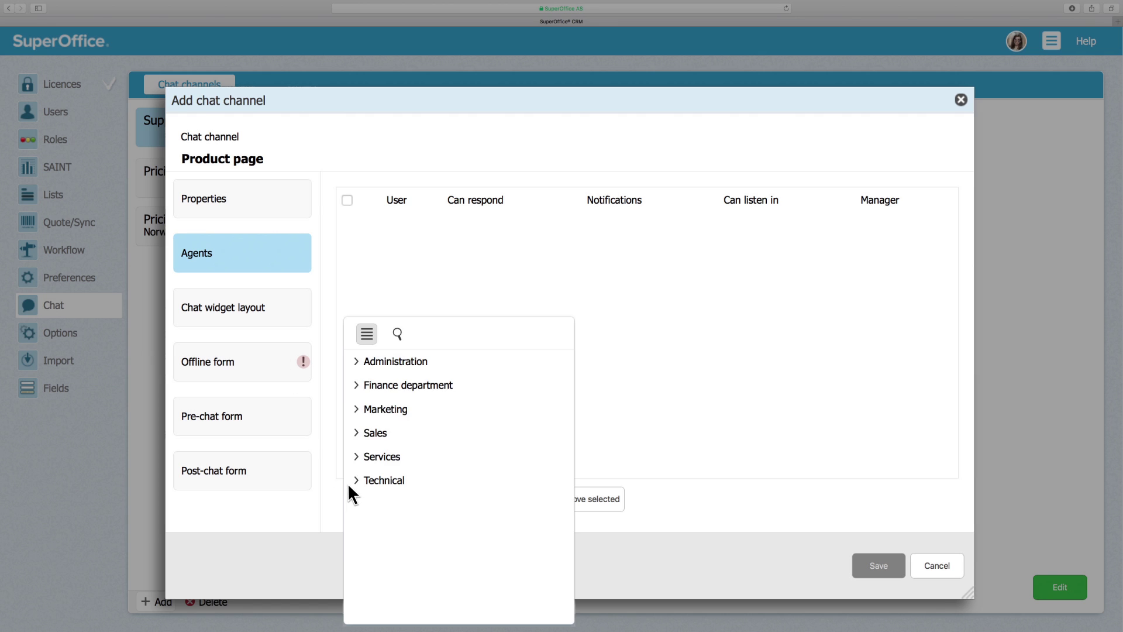
click(357, 361)
click(359, 384)
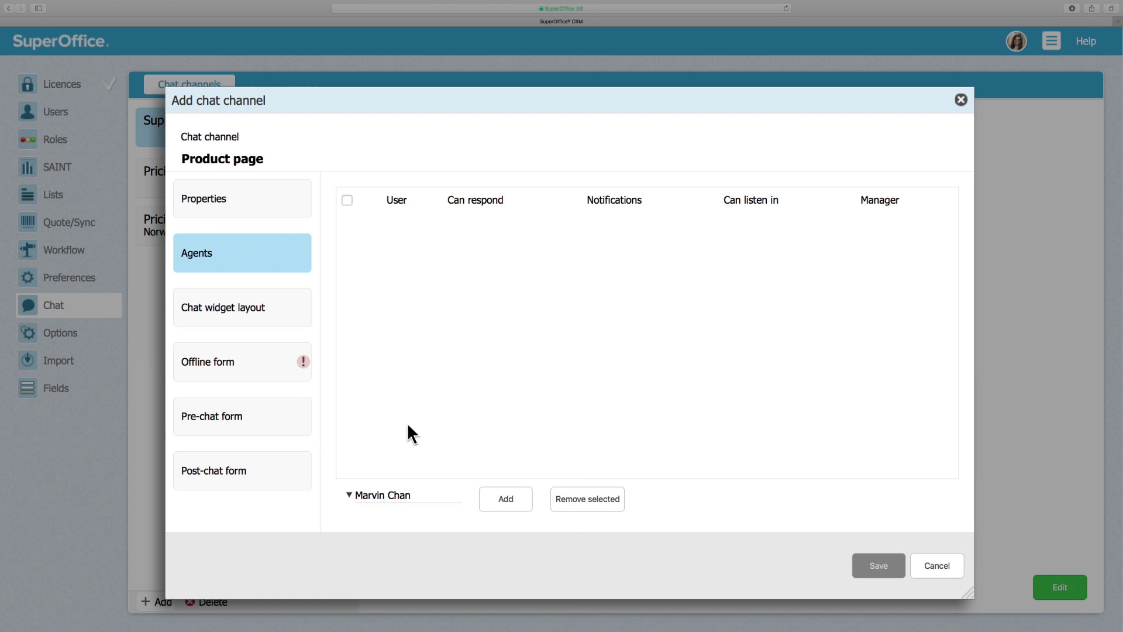
click(502, 500)
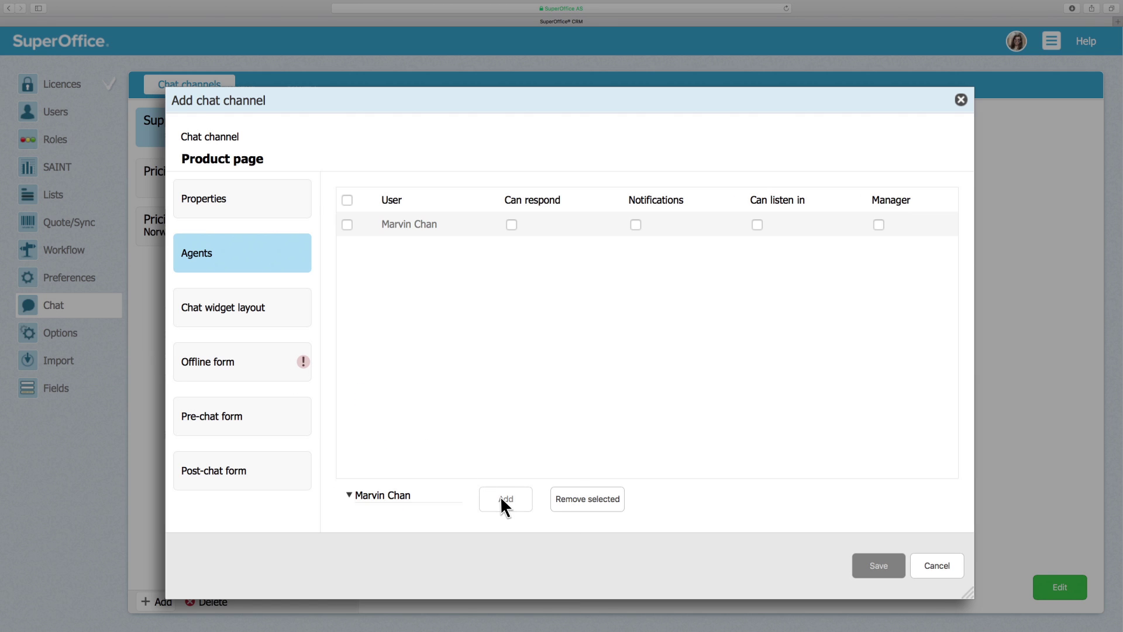
click(348, 495)
click(355, 454)
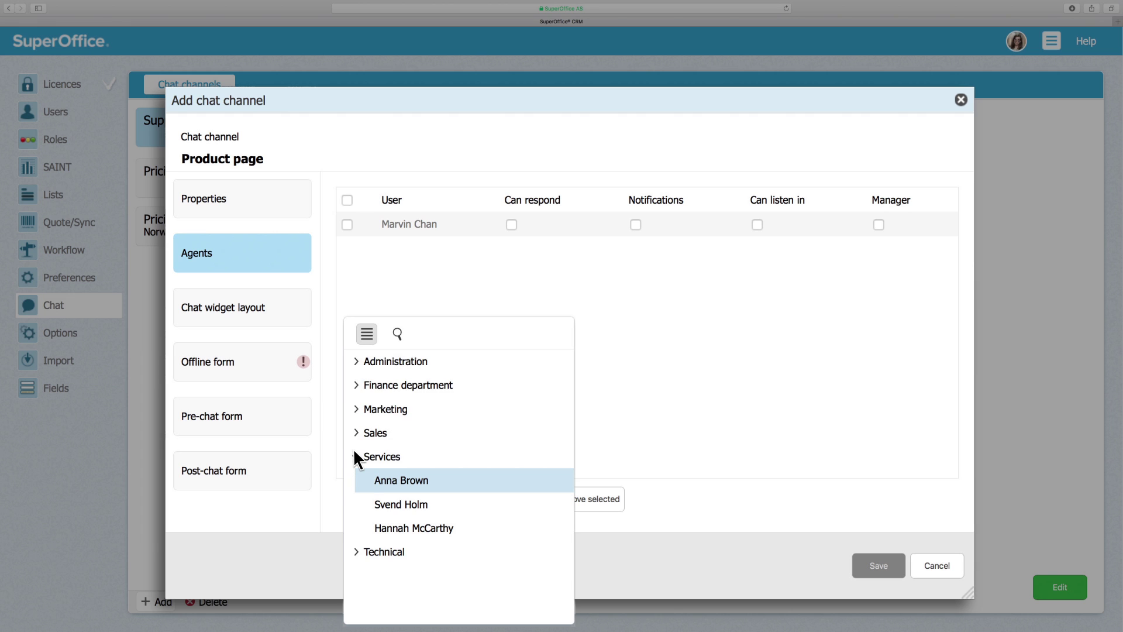
click(369, 481)
click(504, 500)
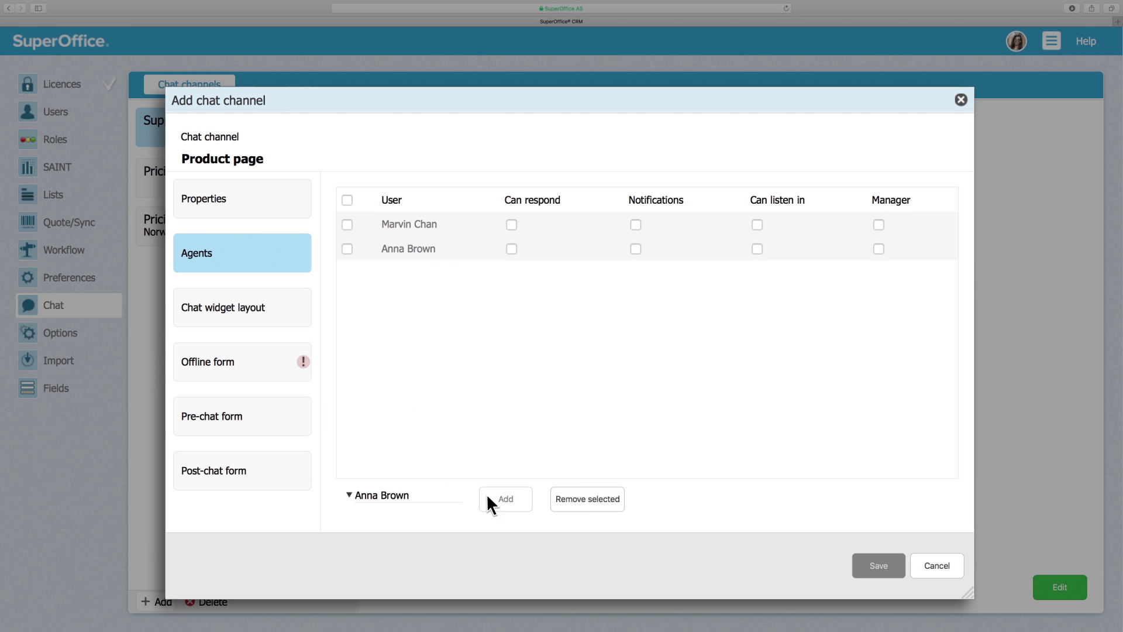
click(365, 494)
click(356, 456)
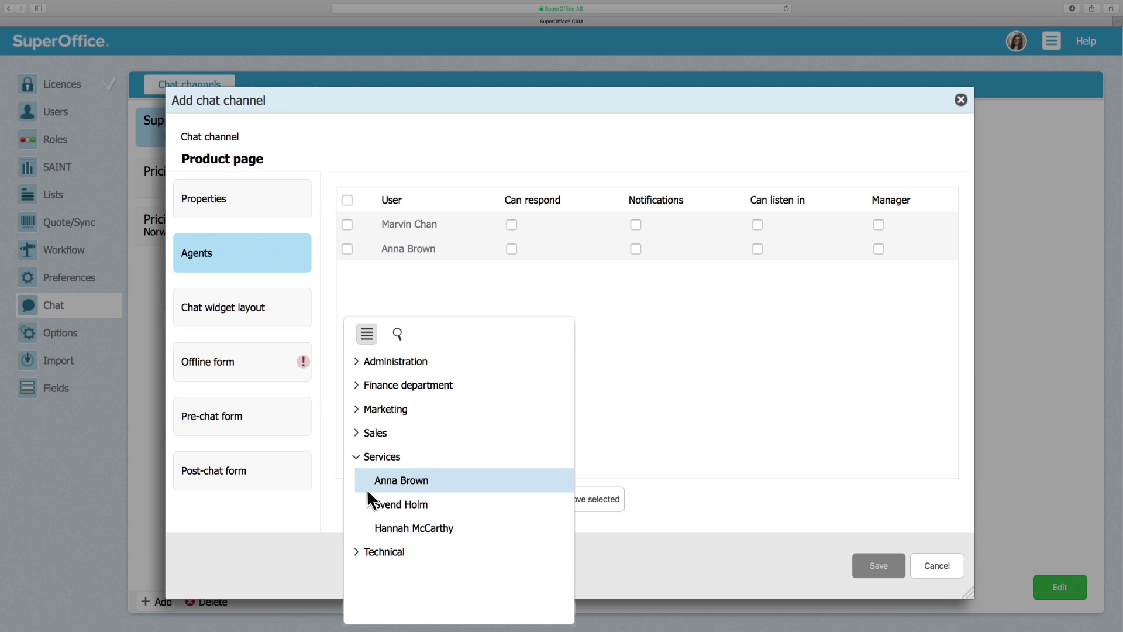
click(369, 527)
click(500, 496)
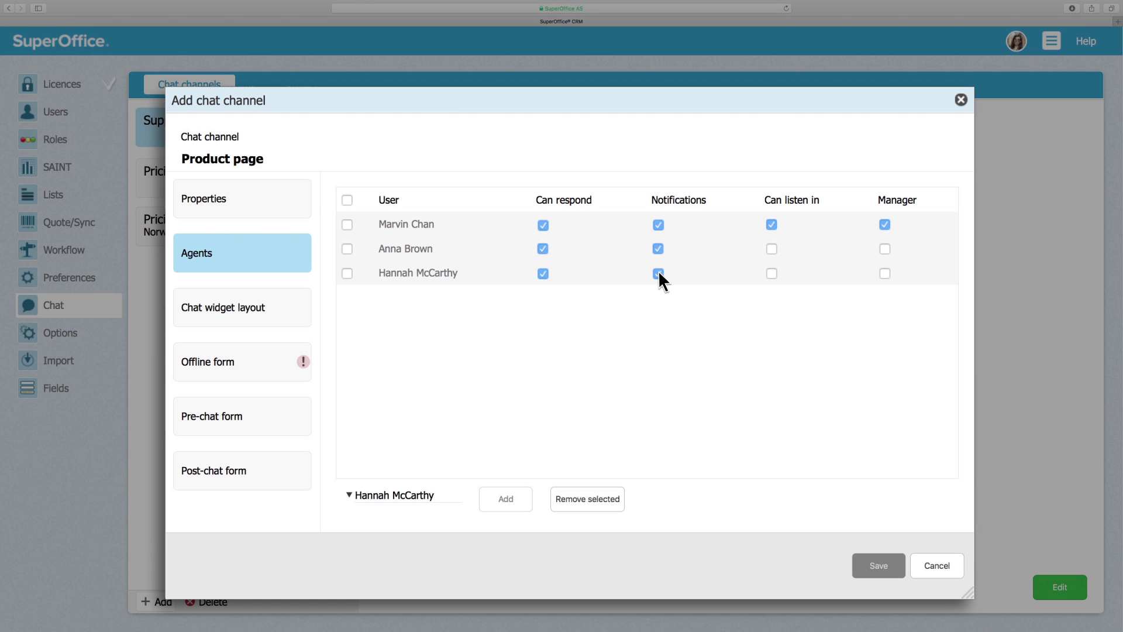
Set the chat widget colour to green #00c021 and the font to Arial.
click(219, 306)
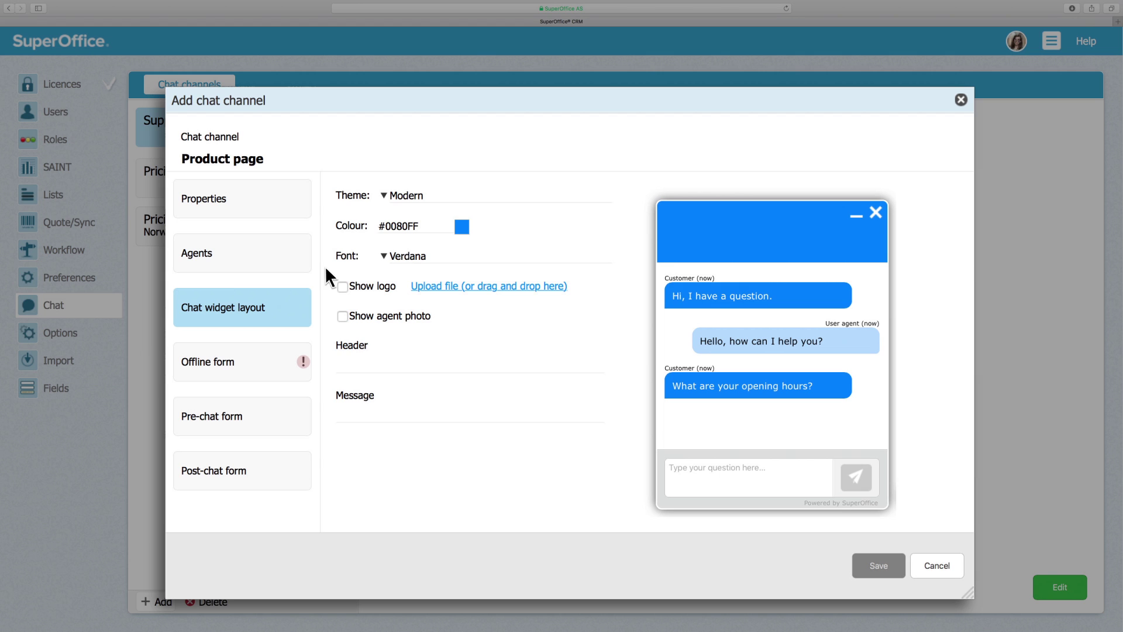
click(460, 224)
click(515, 257)
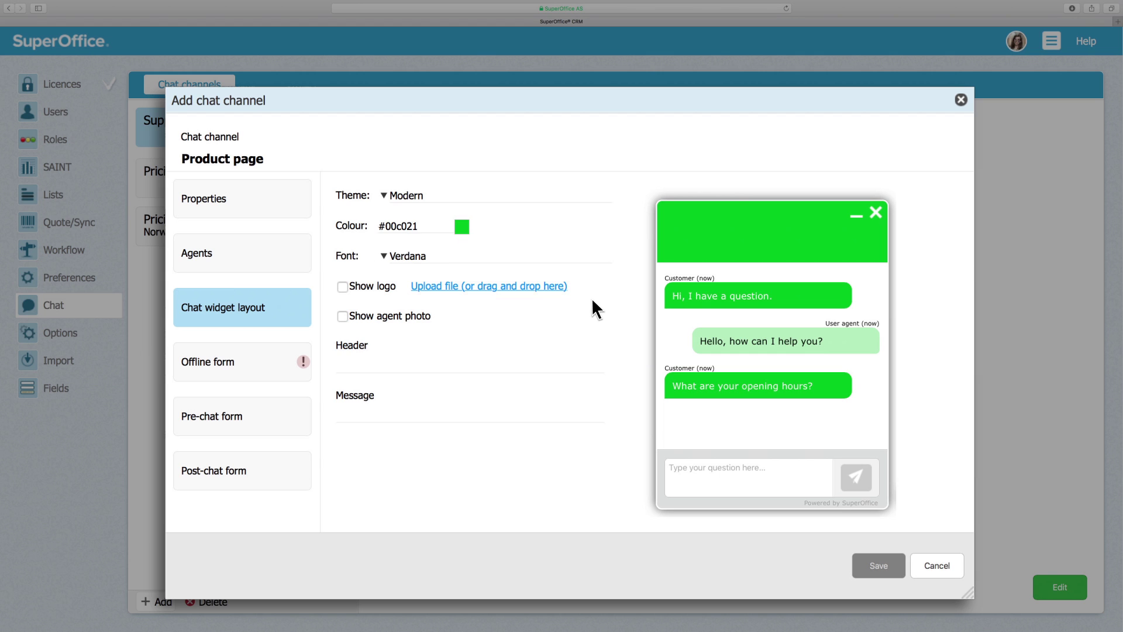
click(411, 257)
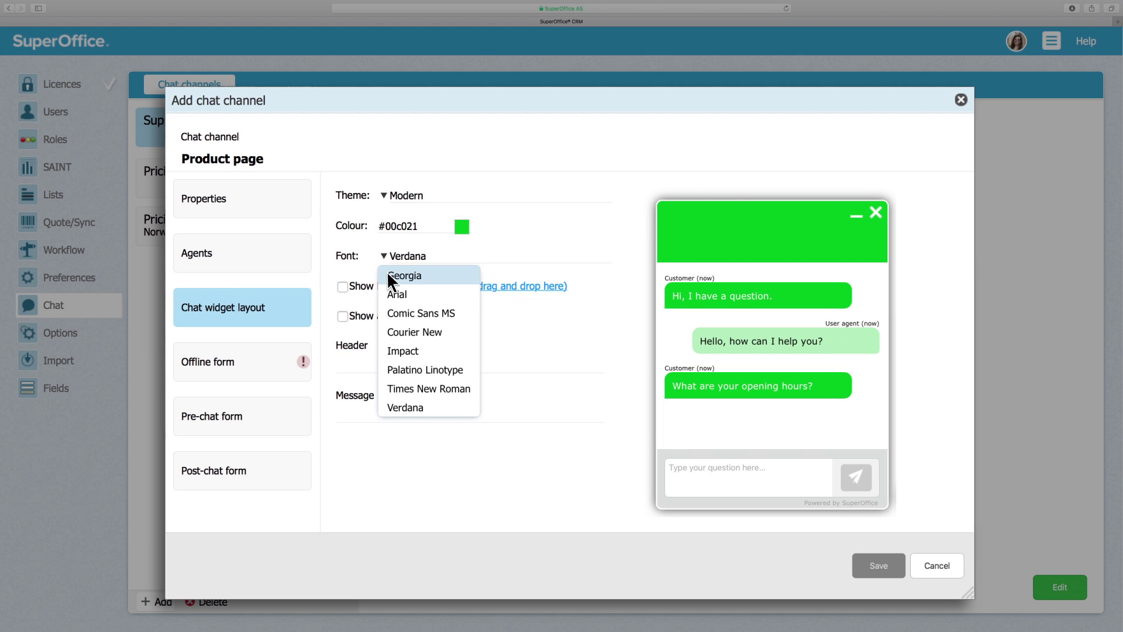
click(393, 294)
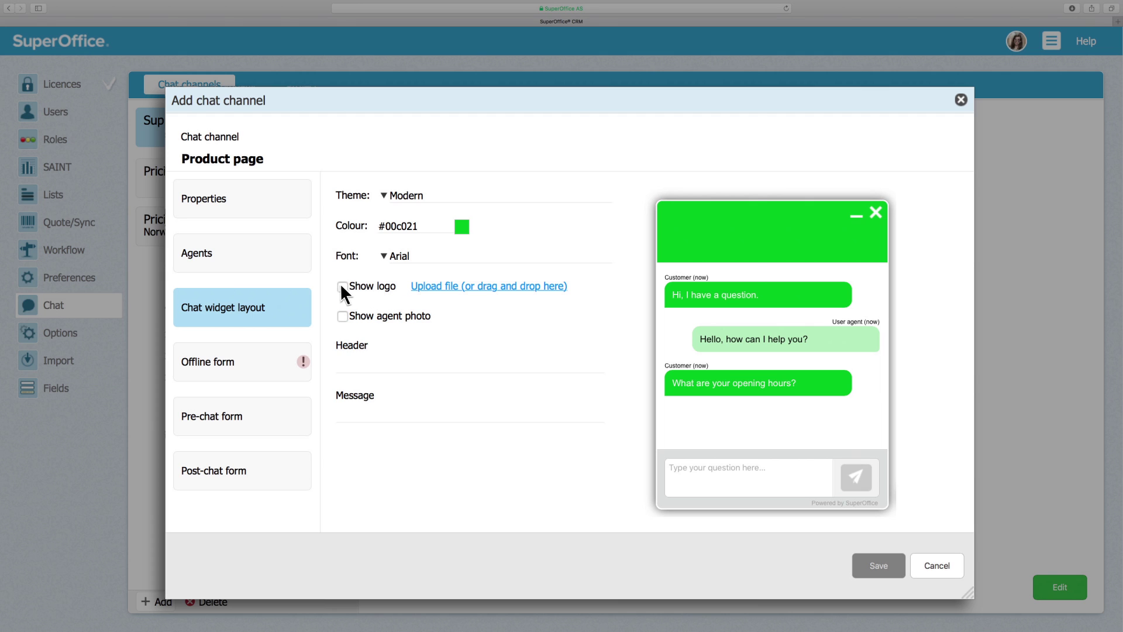
Show a logo in the chat widget using the uploaded BridgeCom logo image.
click(341, 287)
click(418, 287)
click(472, 69)
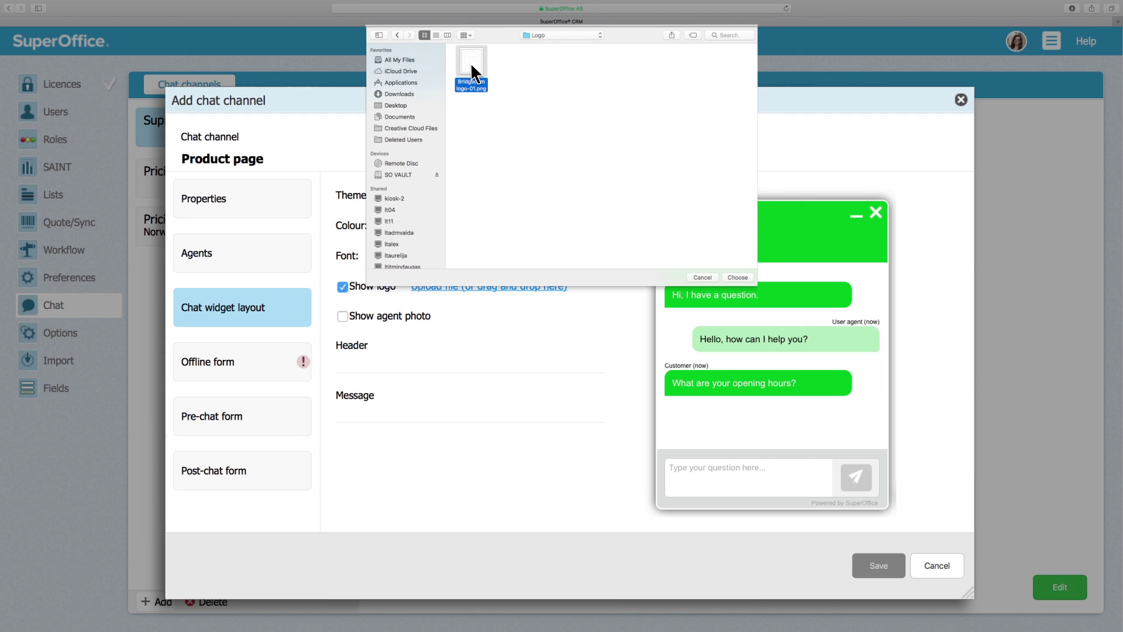
click(738, 278)
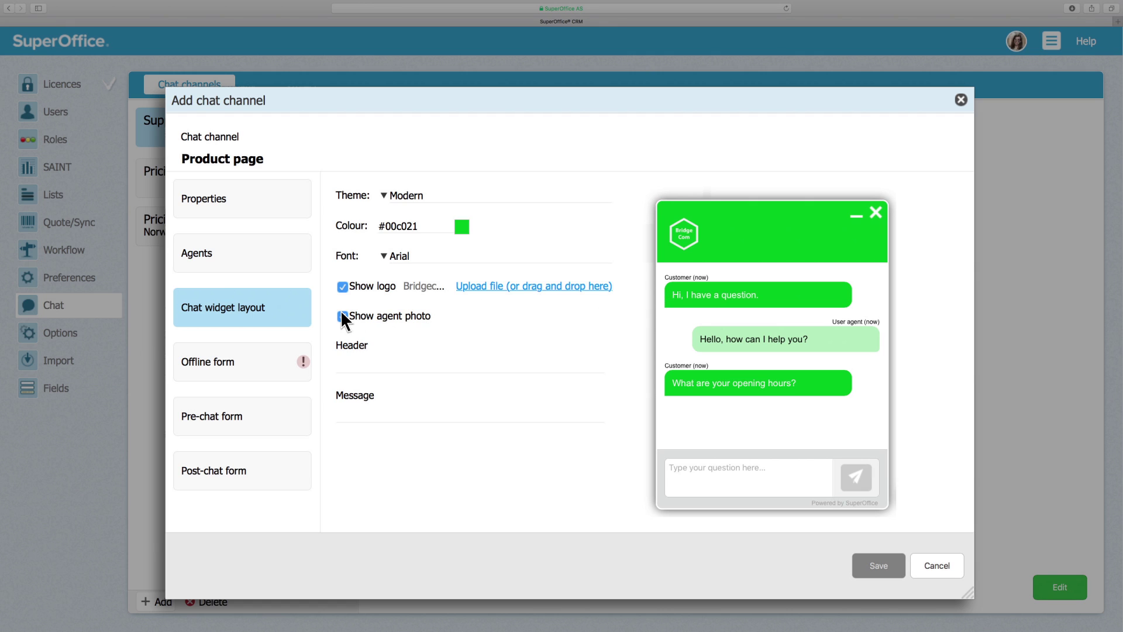
text(WE)
text(LCOME TO OUR CHAT)
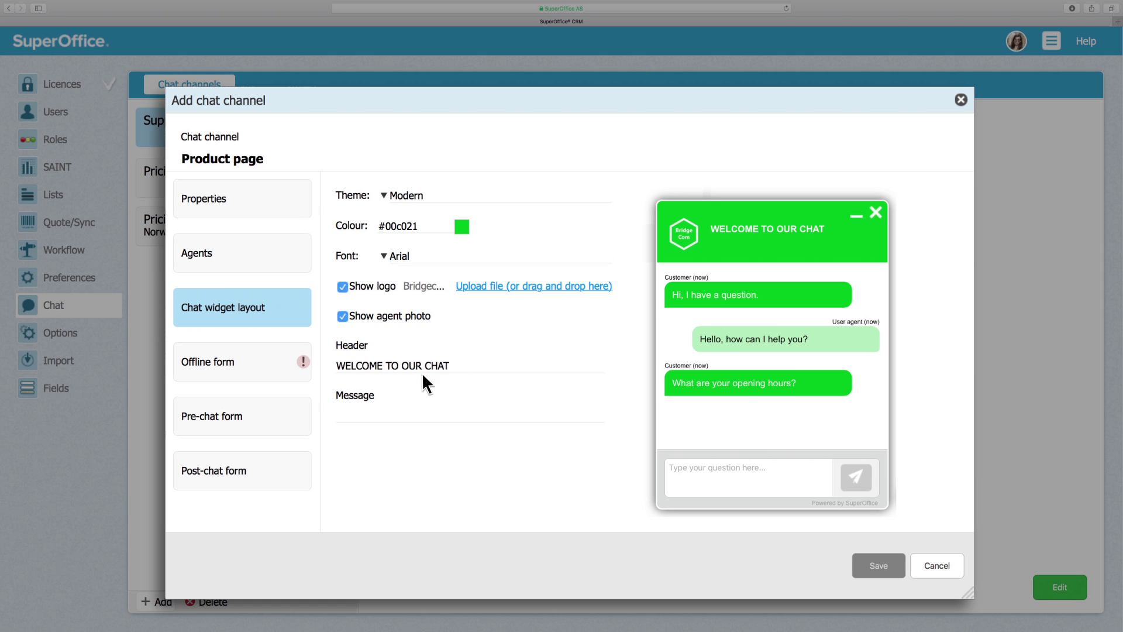
text(How we can help you t)
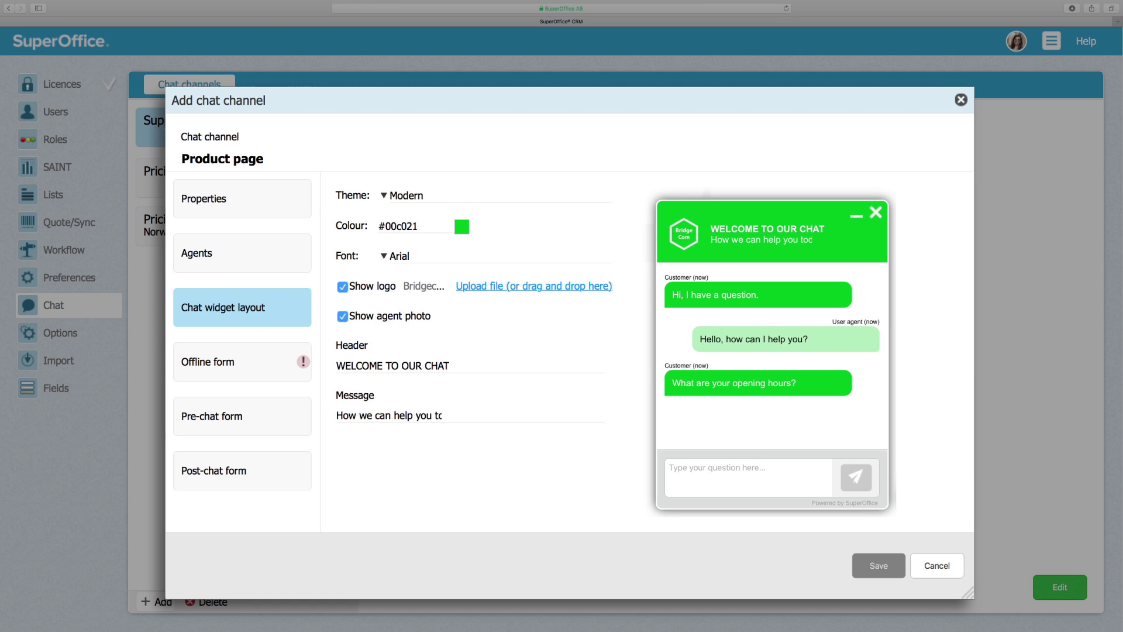
text(oday?)
Give the offline form a busy-agents header and message, requiring full name, e-mail and company.
click(263, 361)
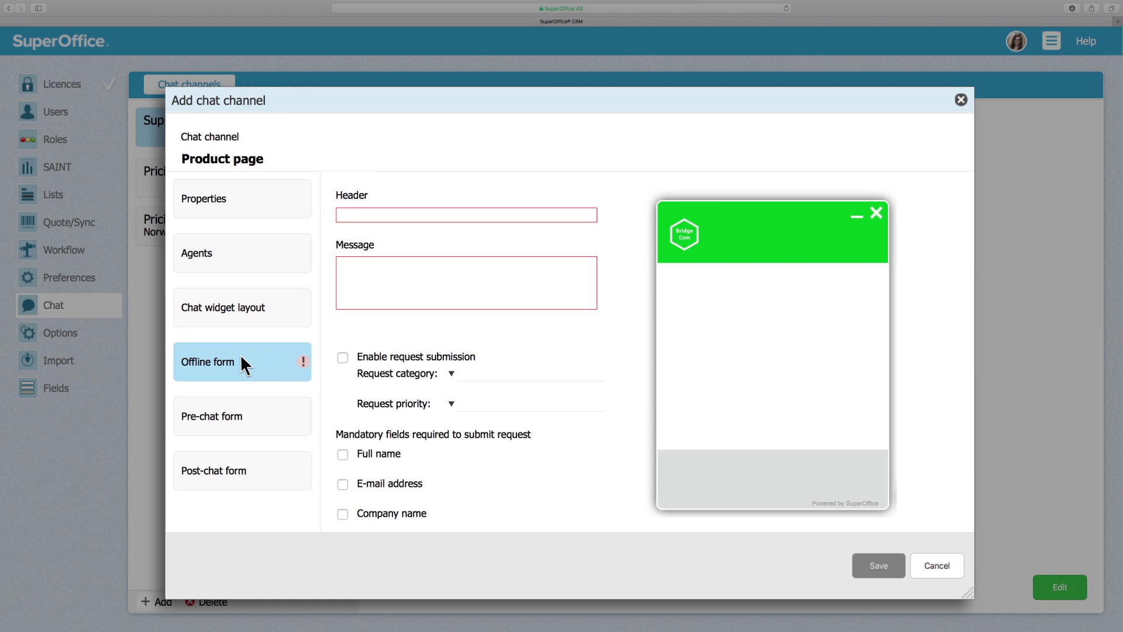
click(340, 216)
text(Sorry, all our agents are busy now)
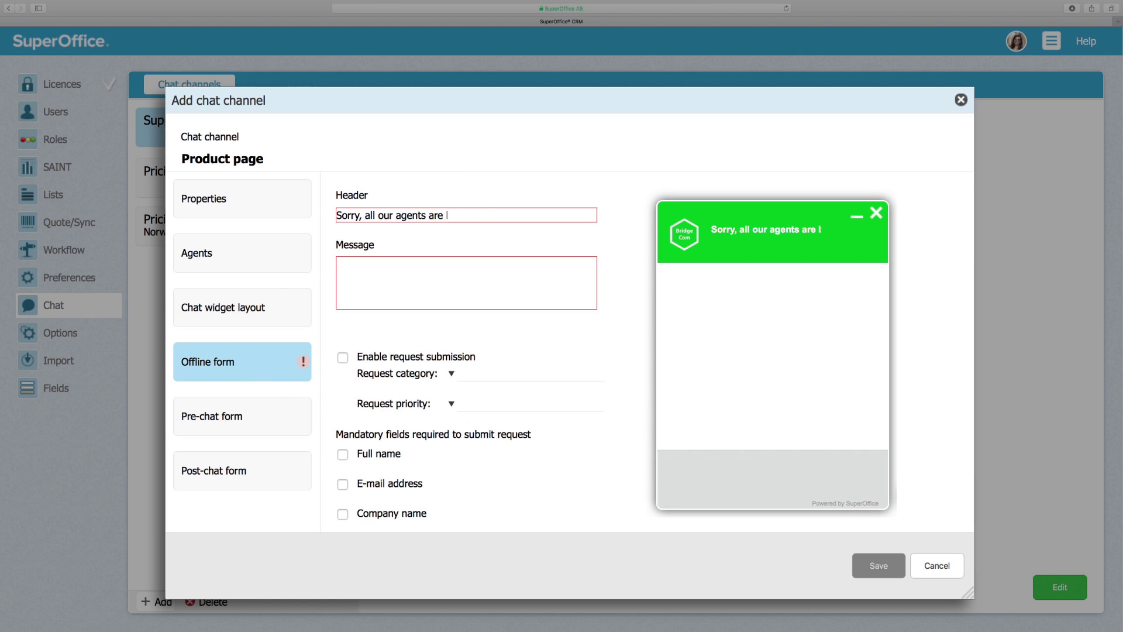
key(Tab)
text(Leave us a me)
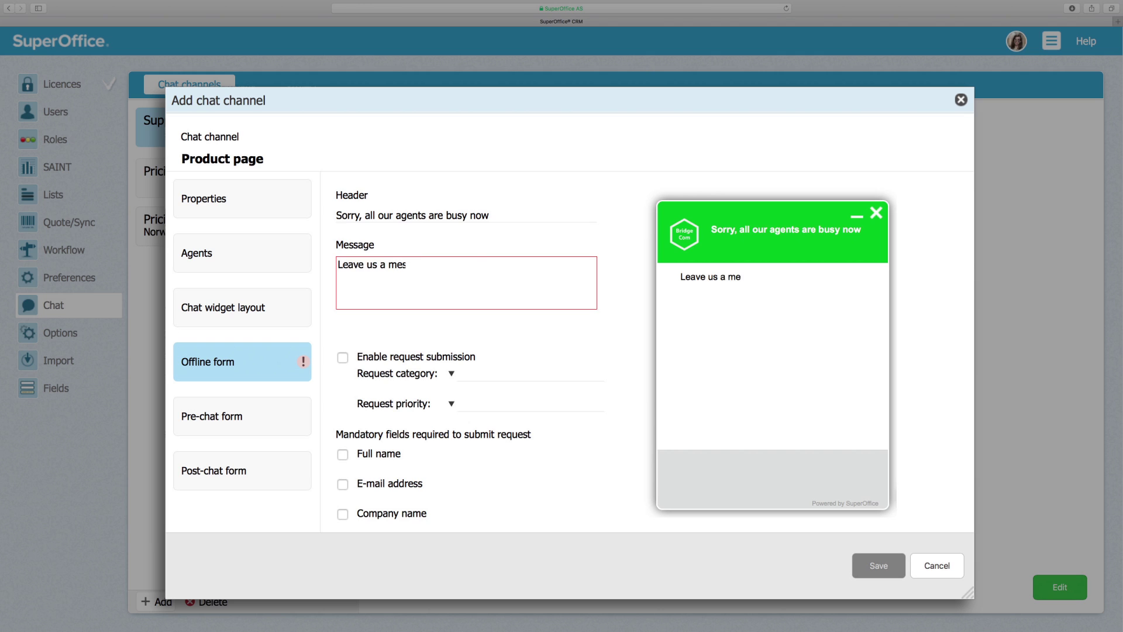
text(ssage and we will get back to you)
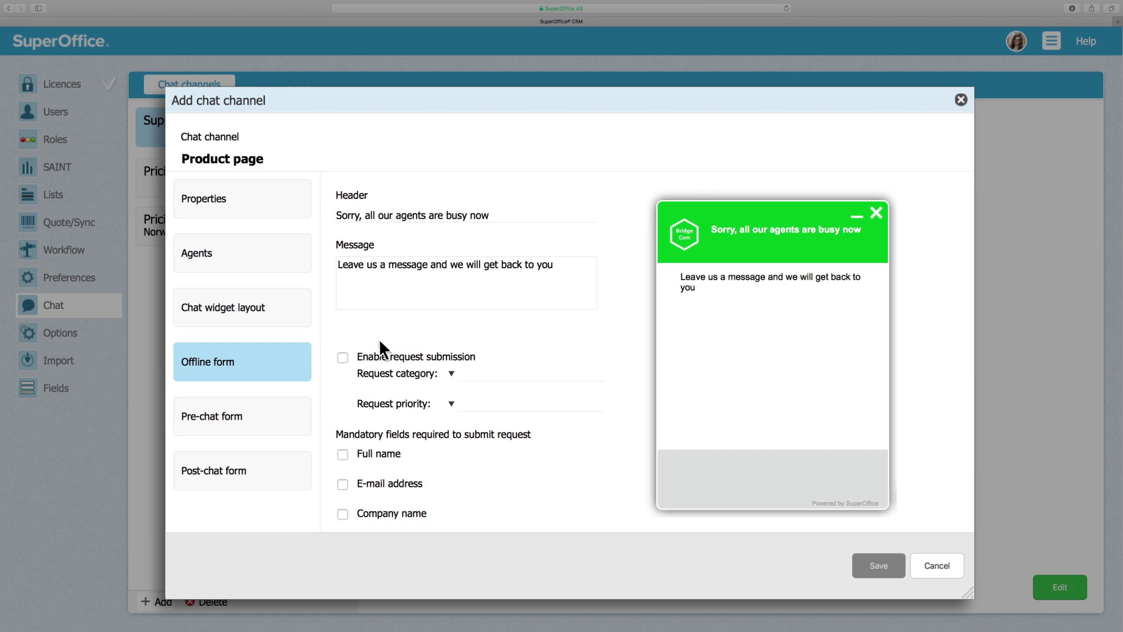
click(342, 454)
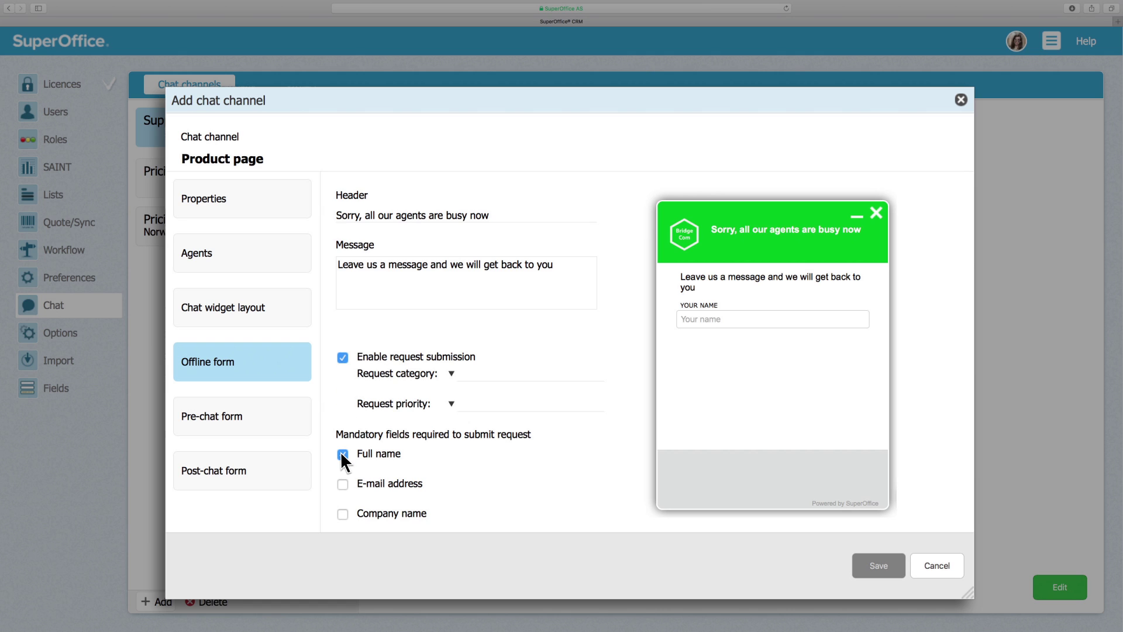
click(341, 485)
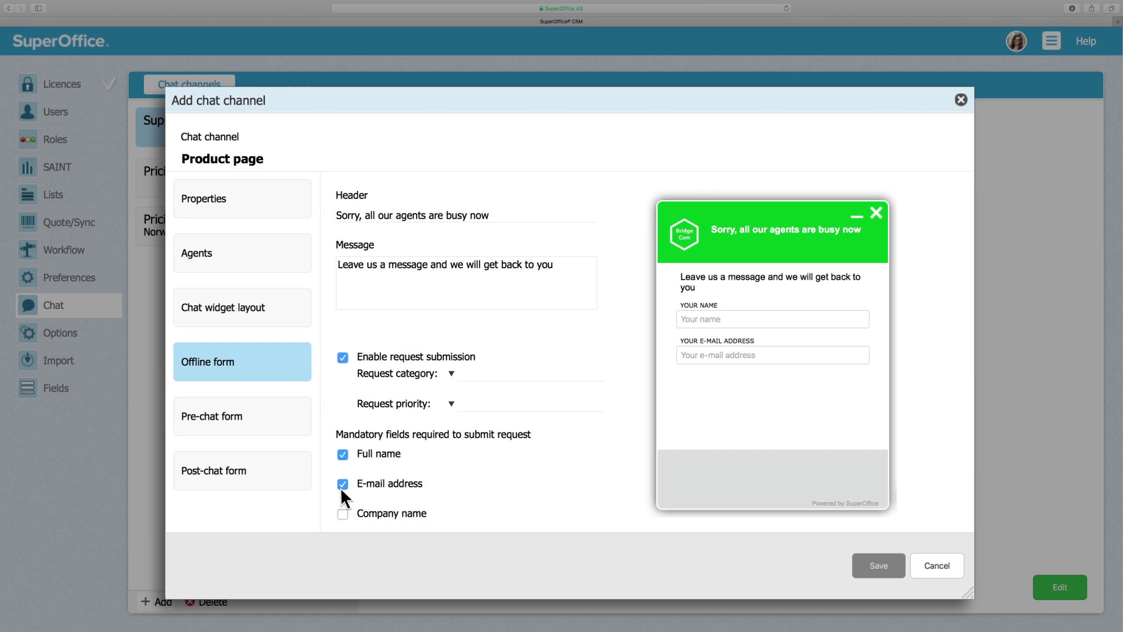
click(342, 514)
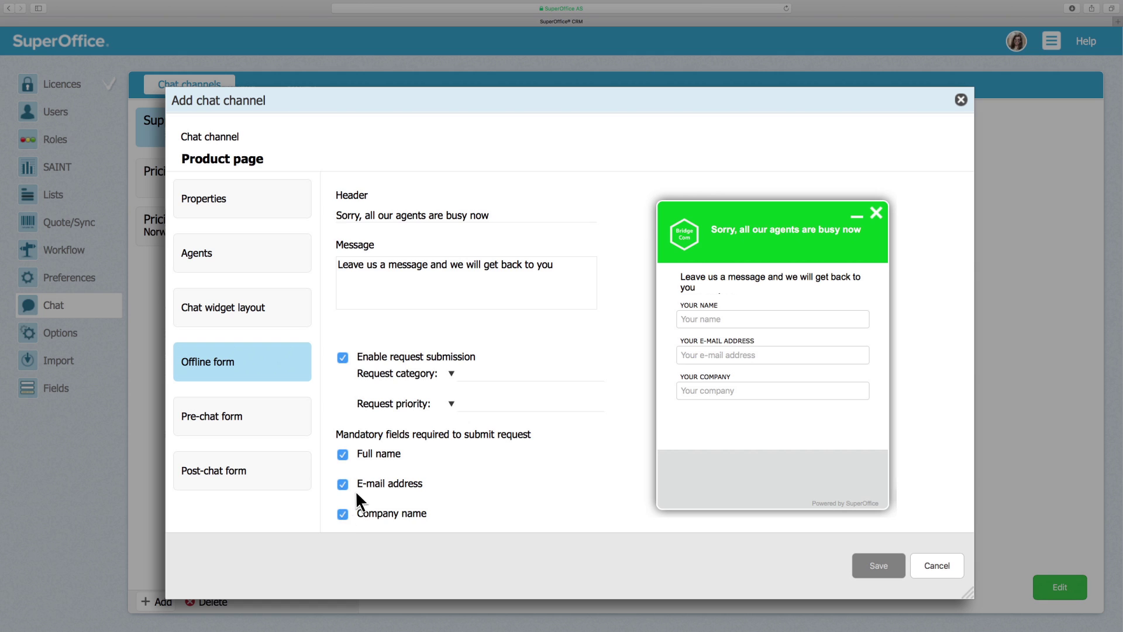
File offline requests under the Sale/Products category with Medium priority.
click(450, 368)
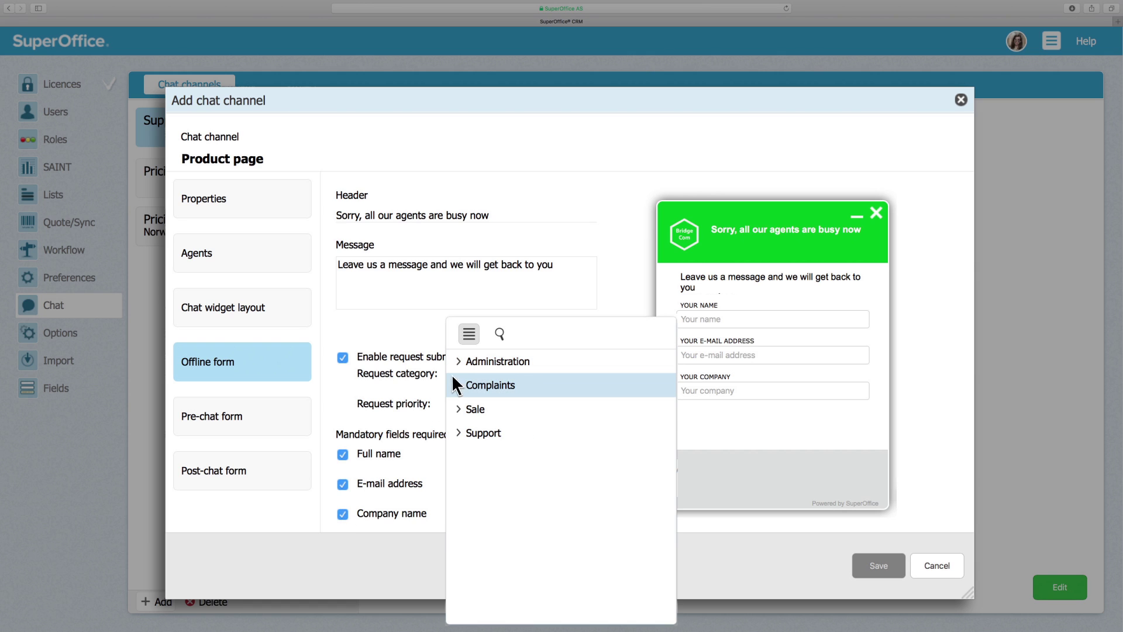
click(456, 405)
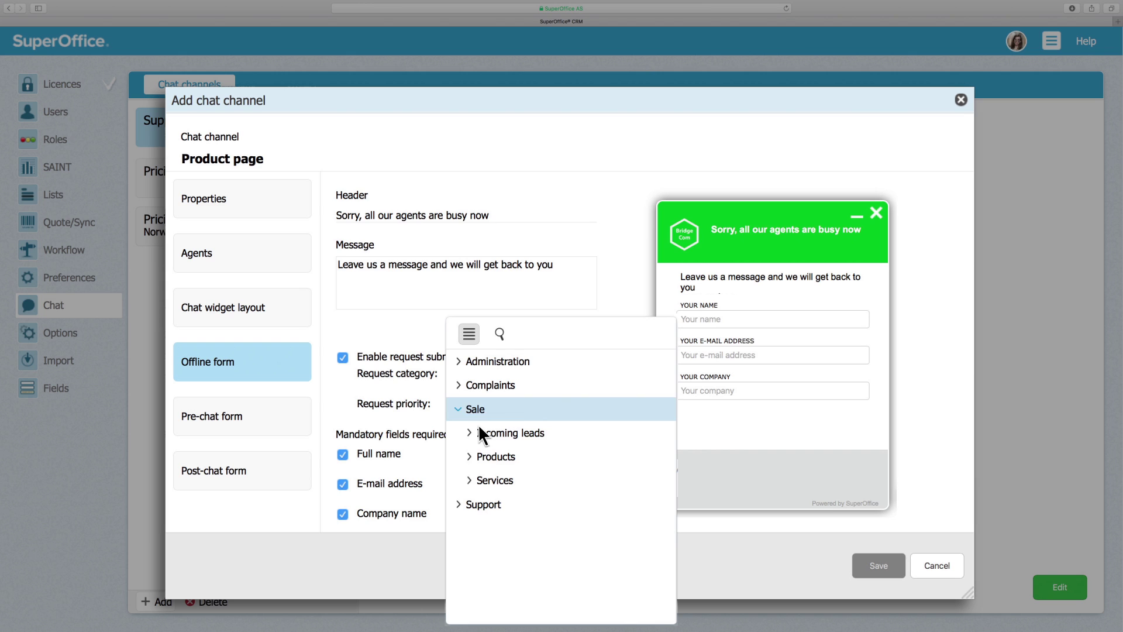
click(485, 452)
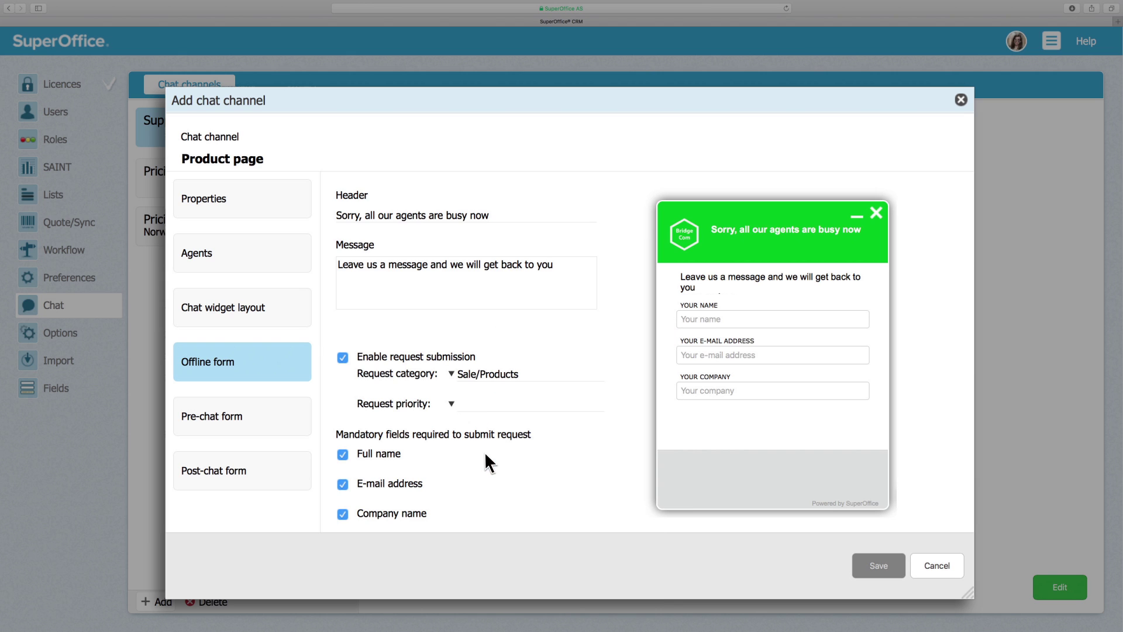
click(450, 399)
click(451, 381)
Enter the pre-chat message, require name, e-mail, company and phone, and enable FAQ suggestions.
click(271, 422)
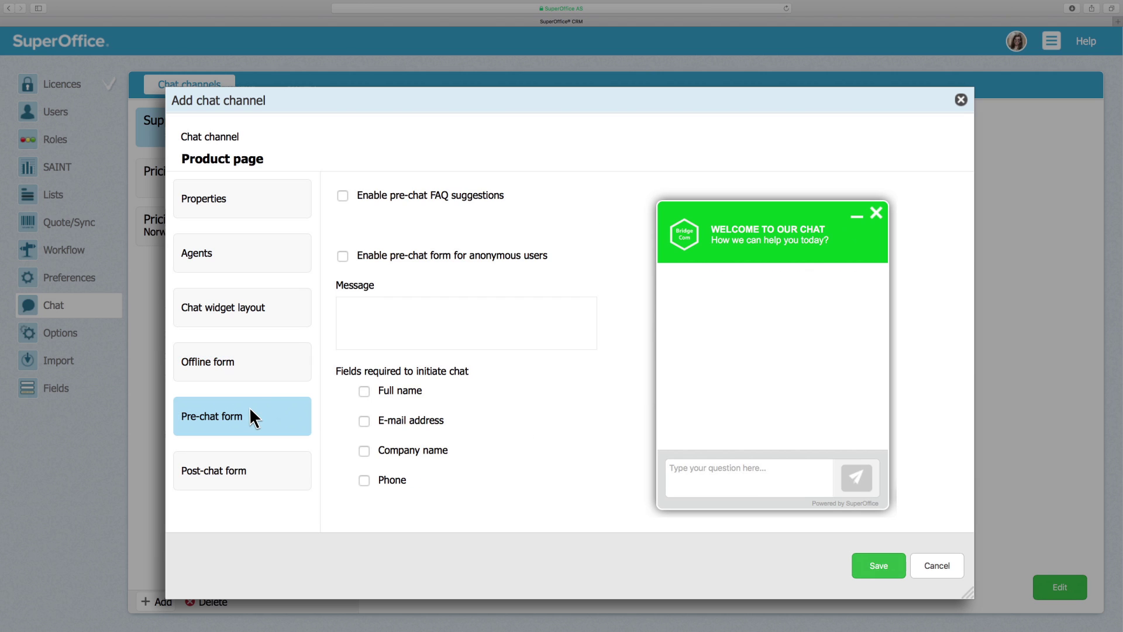
click(336, 309)
text(Pleas)
text(e fill in information below)
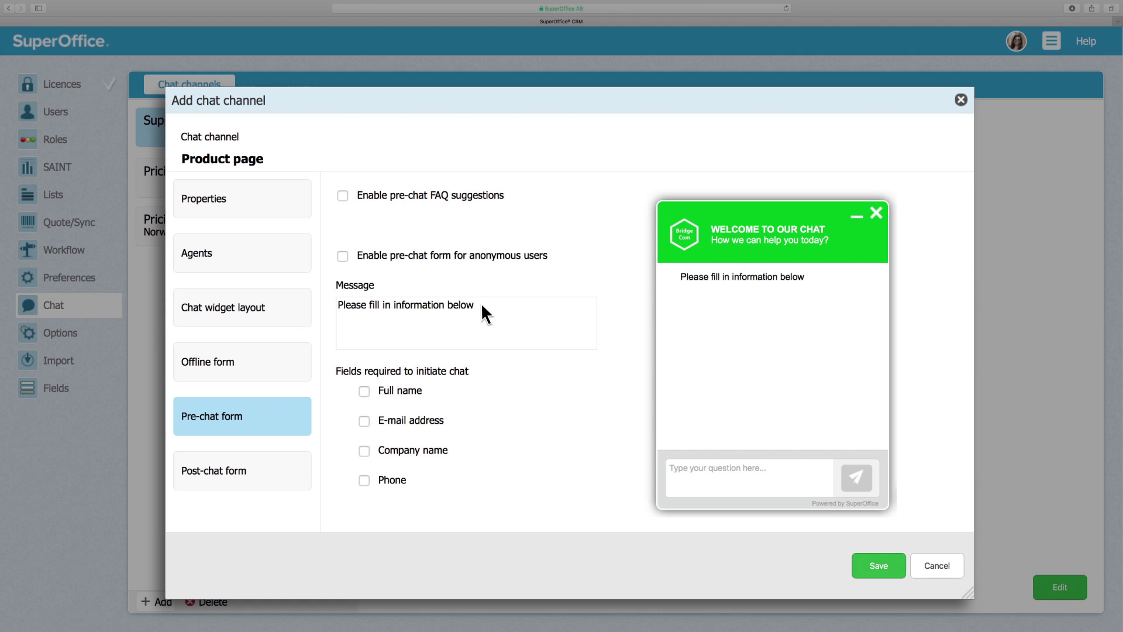
click(365, 393)
click(364, 421)
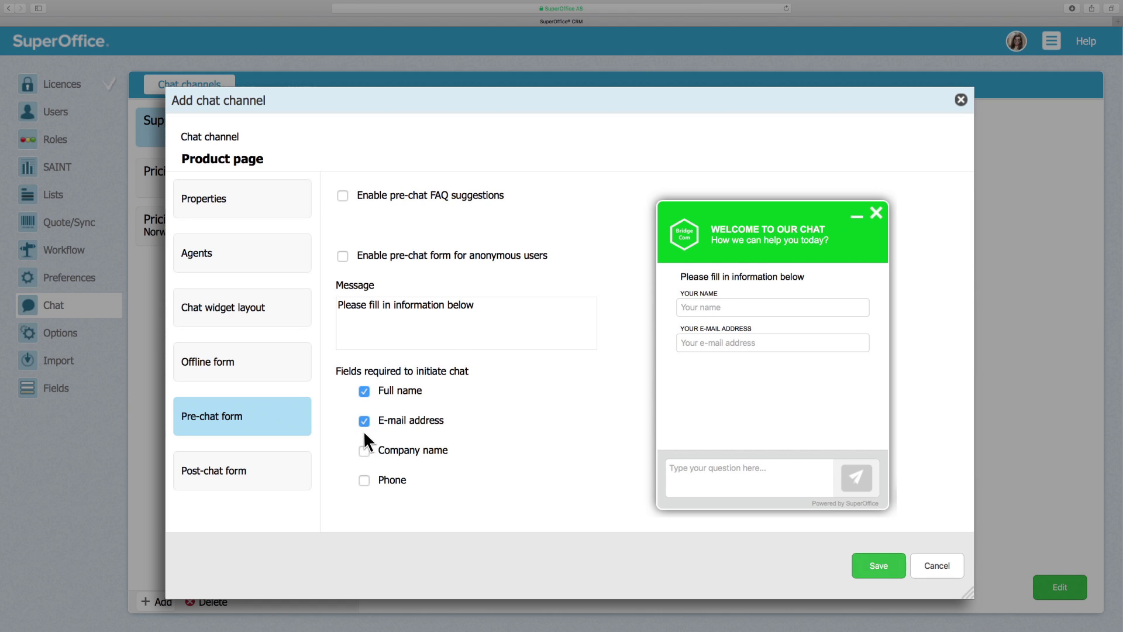
click(365, 451)
click(364, 480)
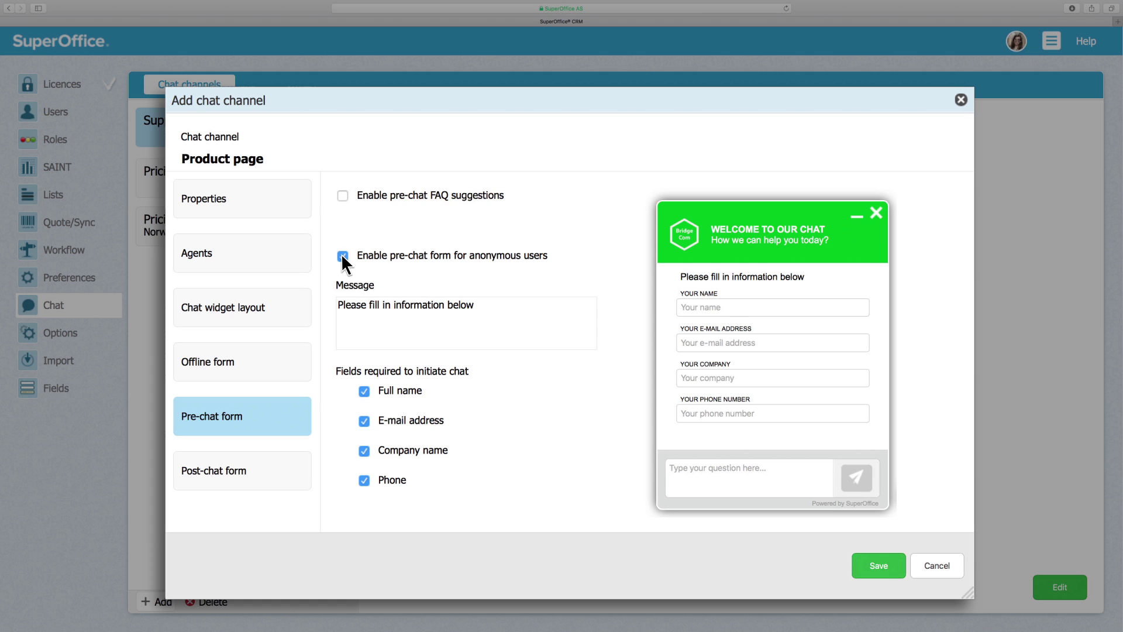
click(342, 196)
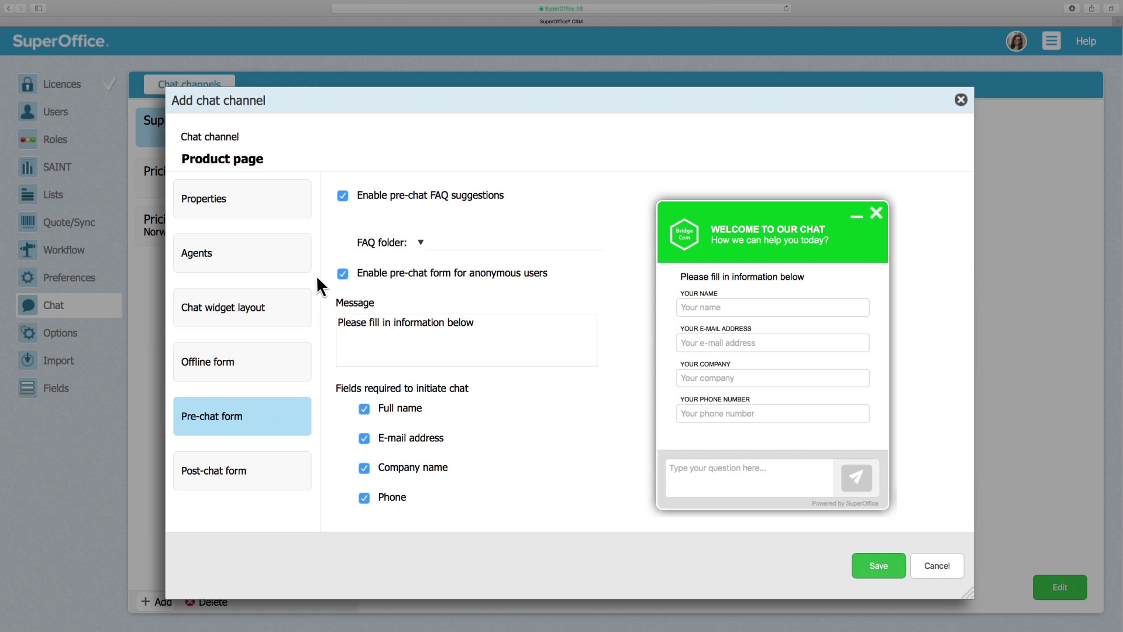
click(259, 468)
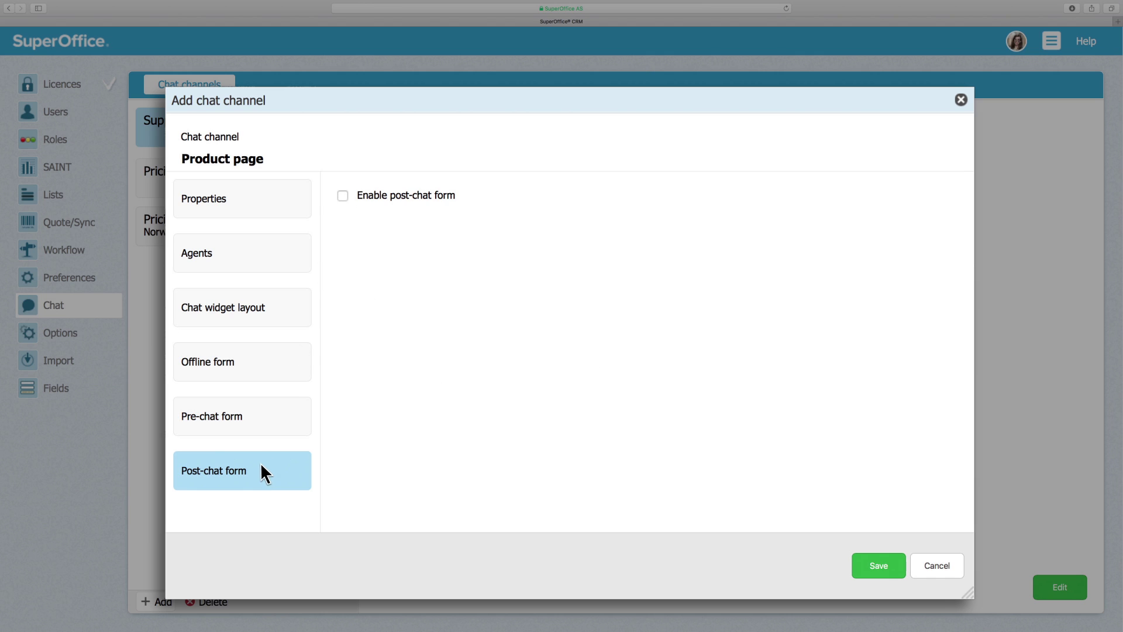
Enable the post-chat form with a transcript-copy header and an offer of chat transcripts.
click(342, 195)
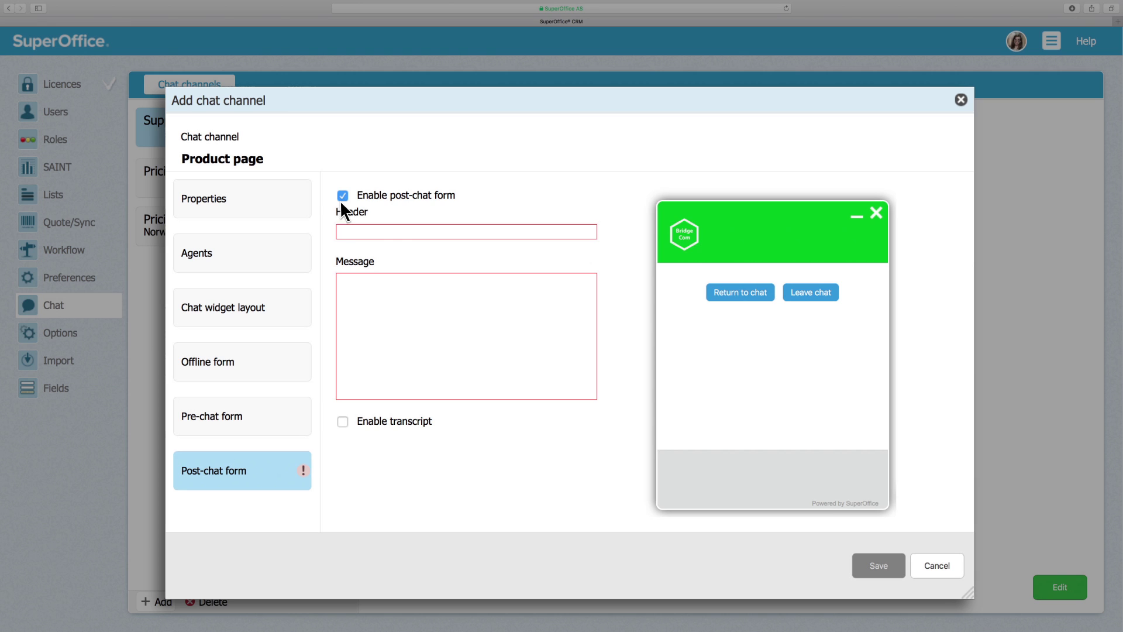
click(340, 230)
text(Need a text copy of our chat session?)
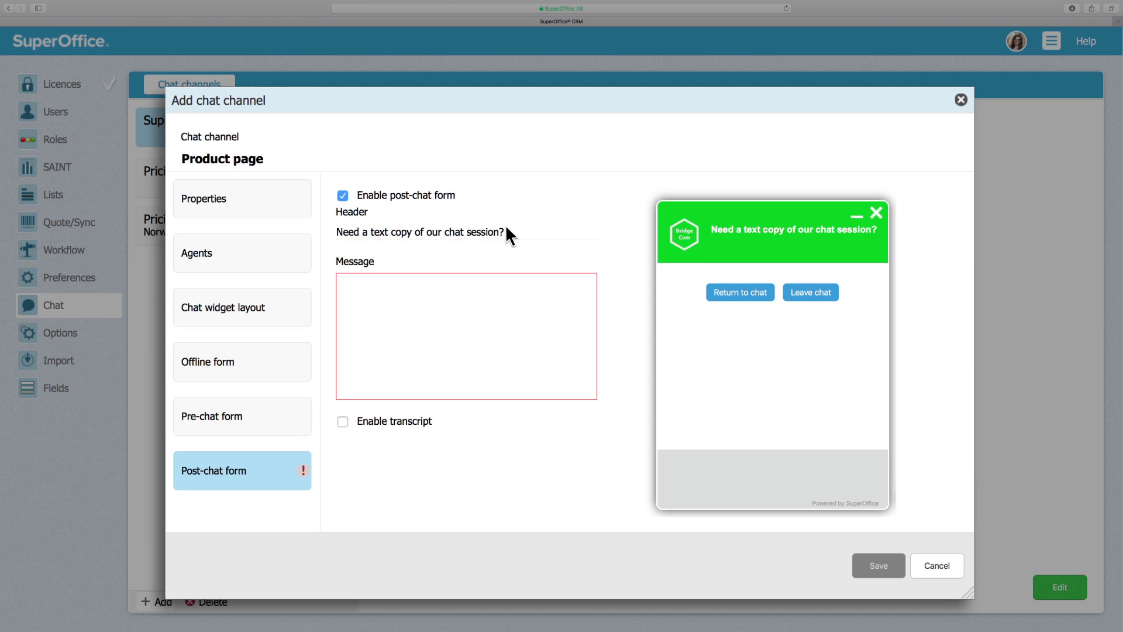
click(343, 421)
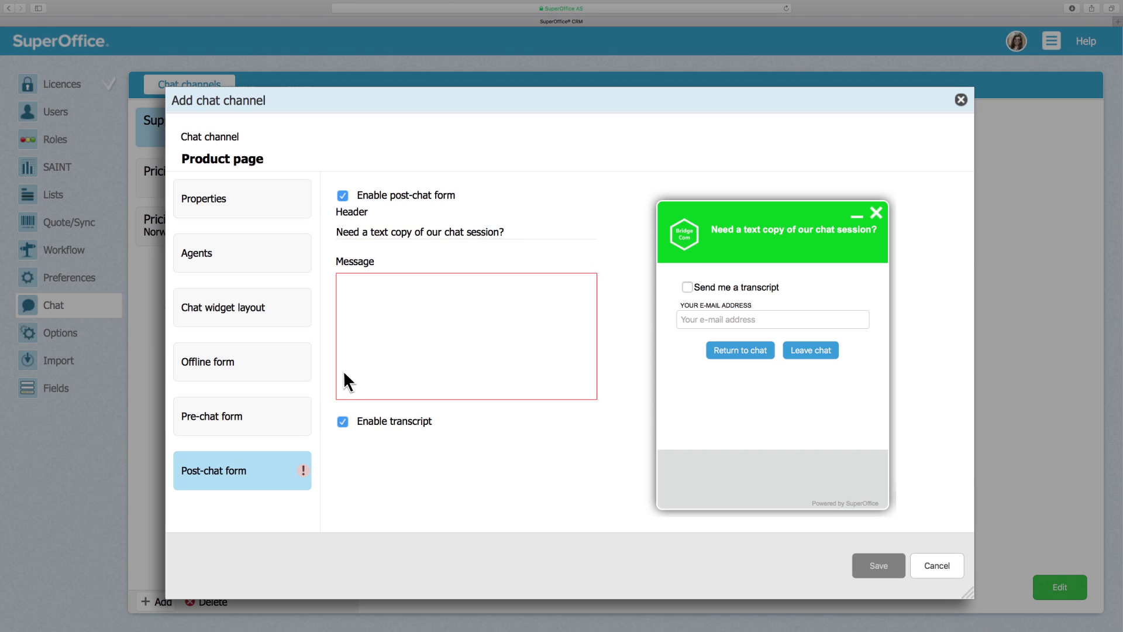
text(Leave us your email and we'll send it to you)
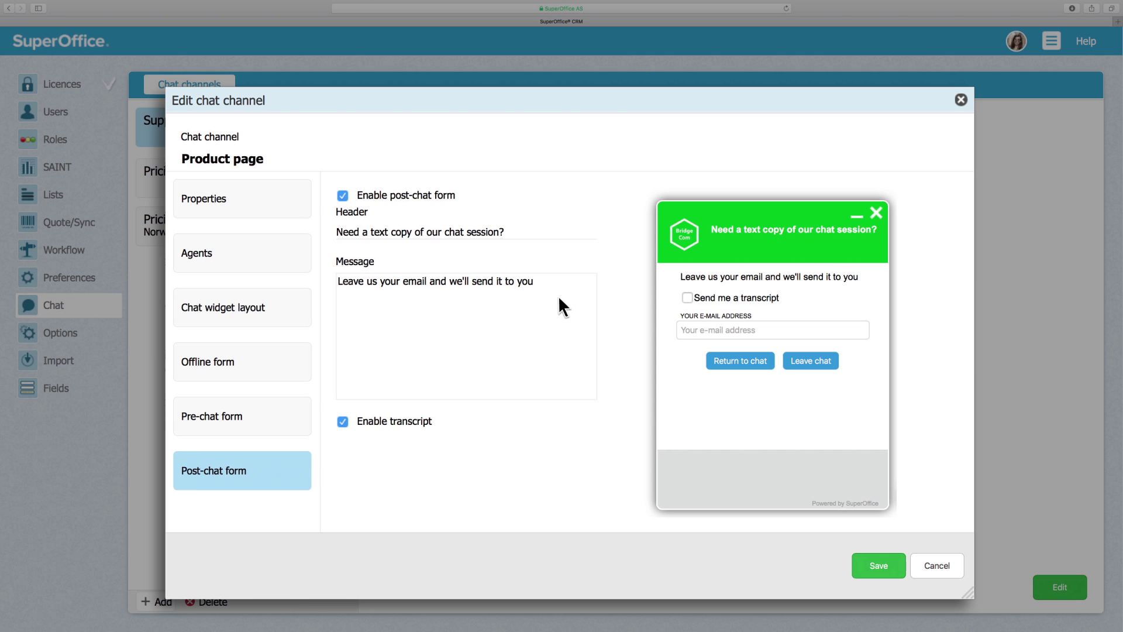
Save the Product page channel and view its summary with English and three agents.
click(864, 561)
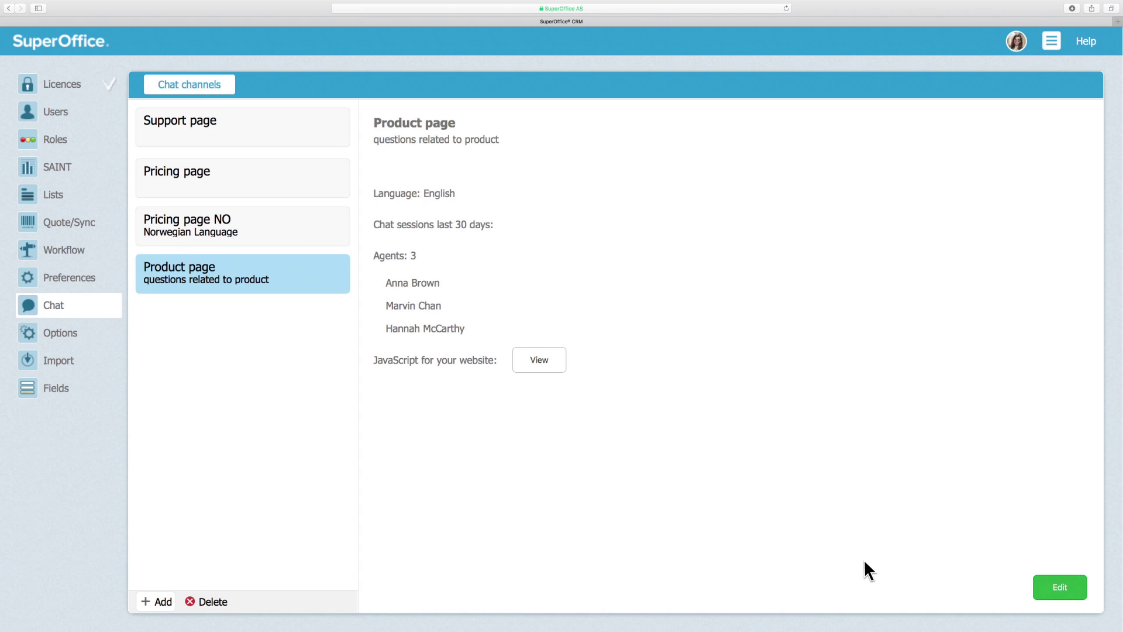